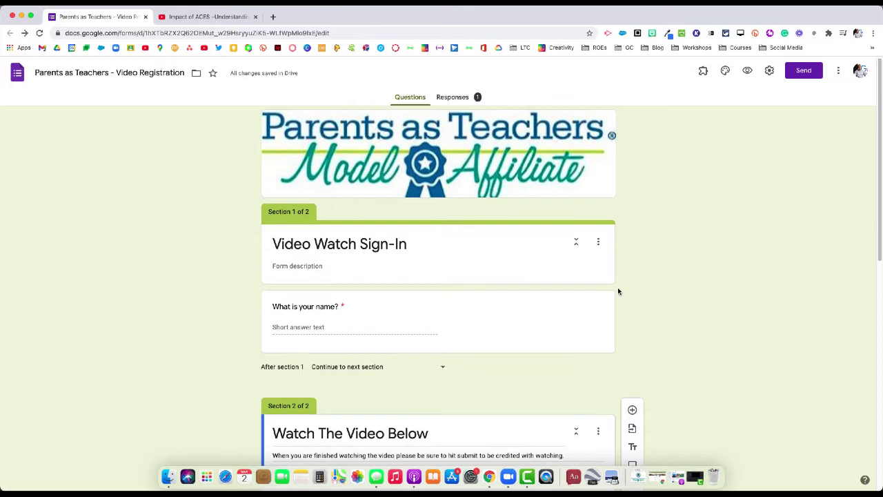
Step: Scroll down to the Watch The Video Below section and make Section 2 active
scroll(618, 287, down, 1)
scroll(678, 287, down, 1)
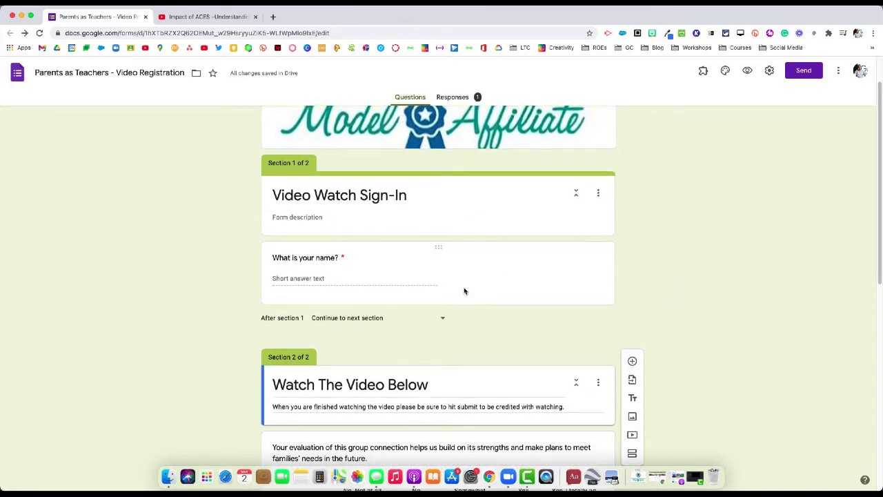
scroll(462, 287, down, 2)
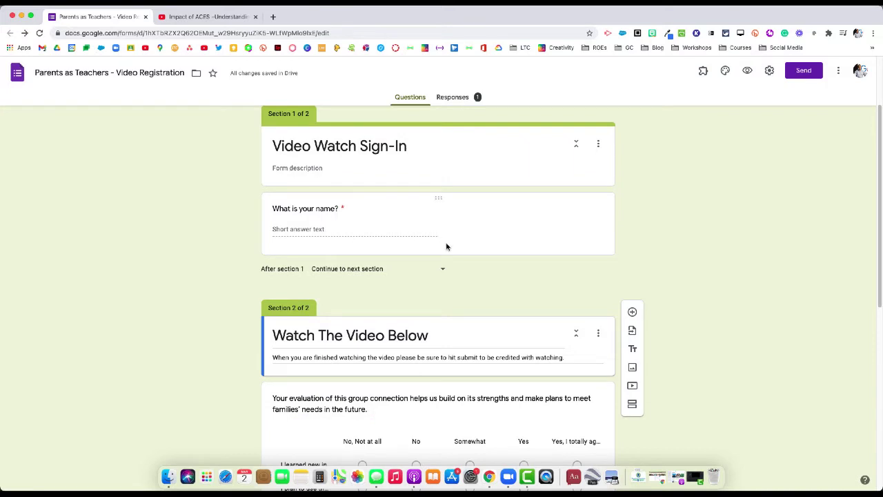
scroll(449, 246, down, 2)
scroll(452, 242, down, 1)
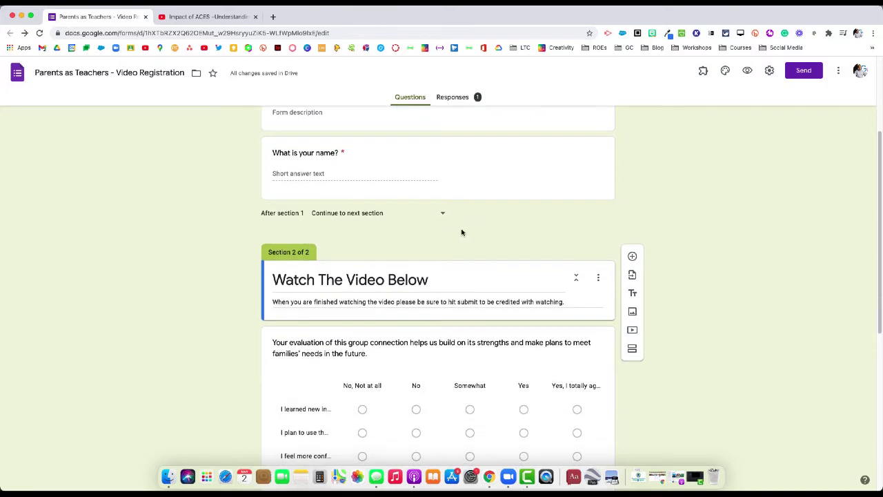
scroll(469, 228, down, 1)
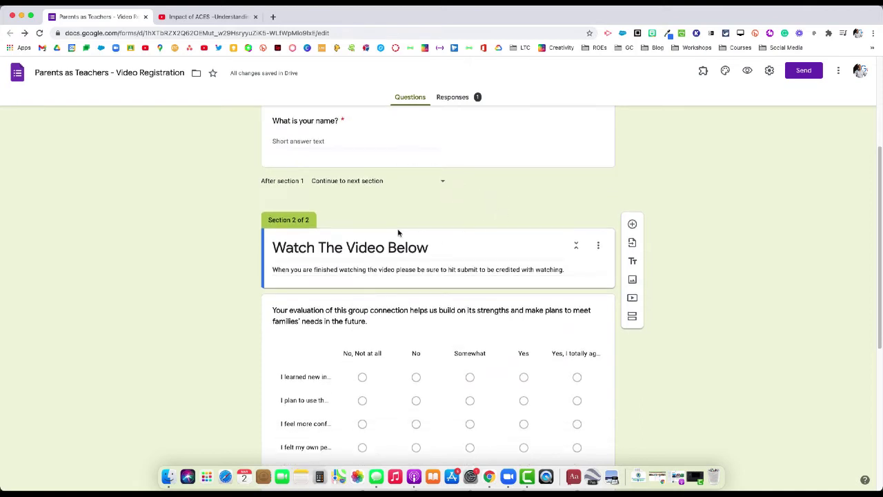
scroll(338, 225, down, 1)
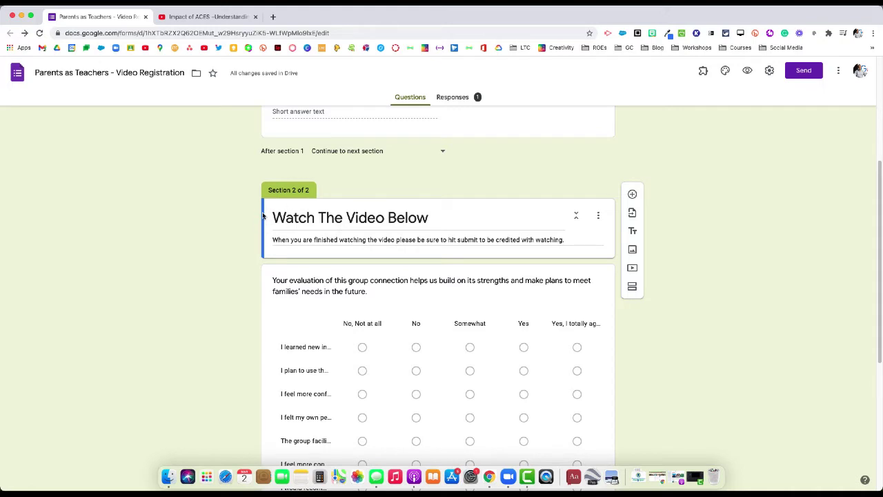
click(266, 293)
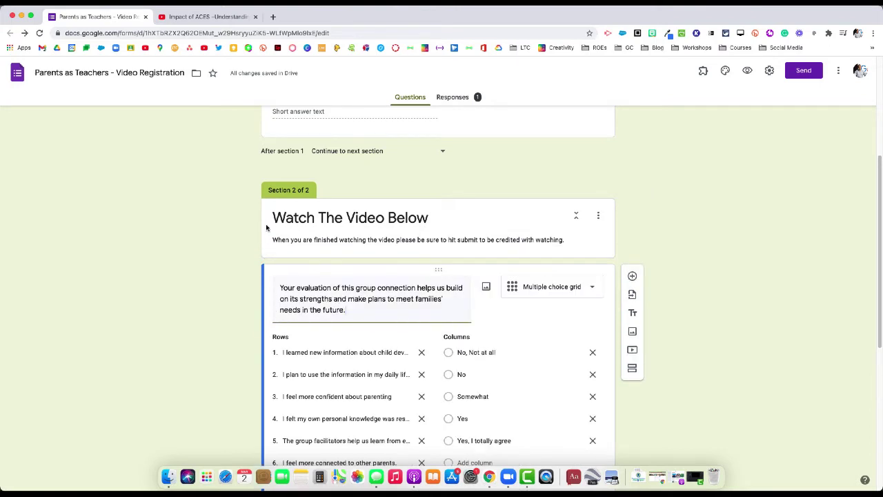
drag(268, 219, 426, 221)
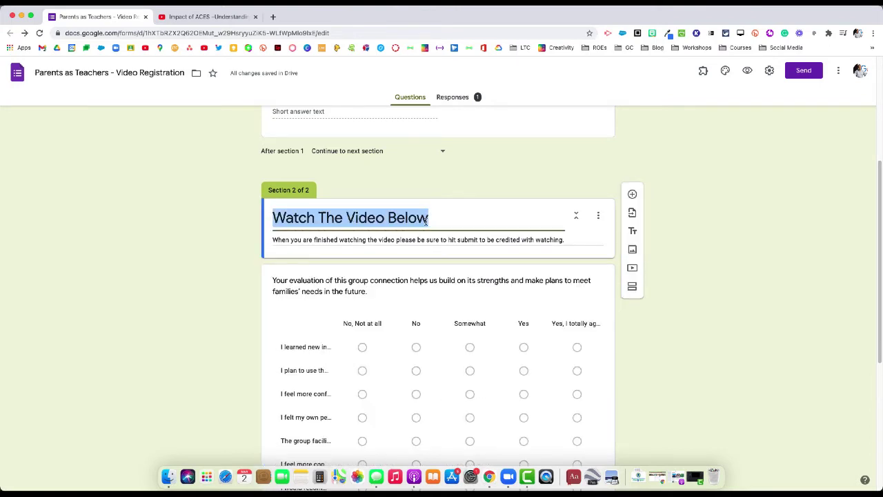
click(440, 218)
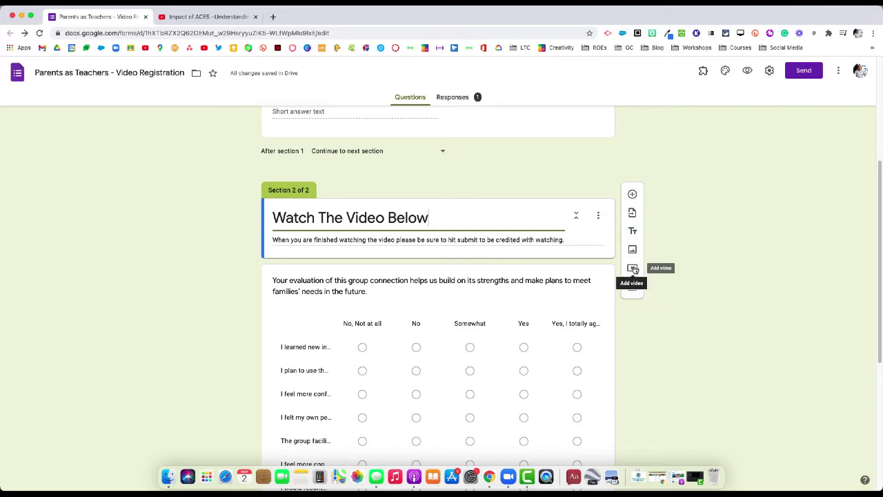
Step: Start adding a video to Section 2 and choose the URL option
scroll(634, 273, up, 5)
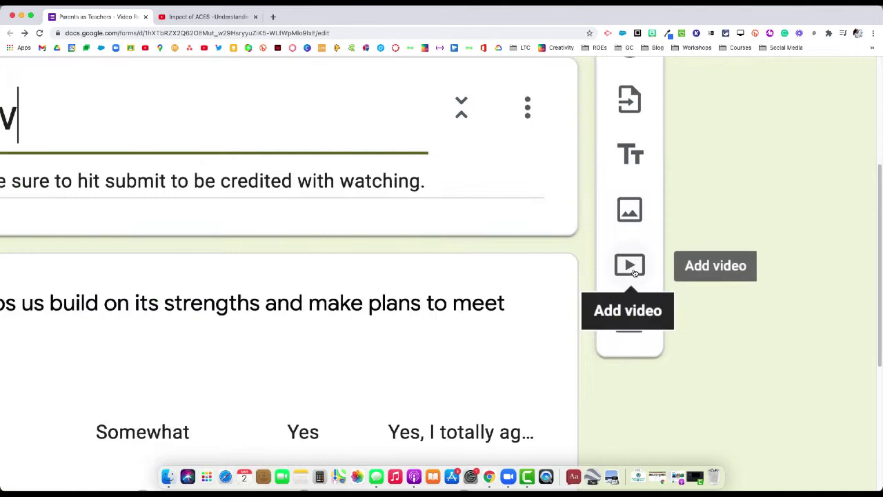
scroll(633, 272, down, 1)
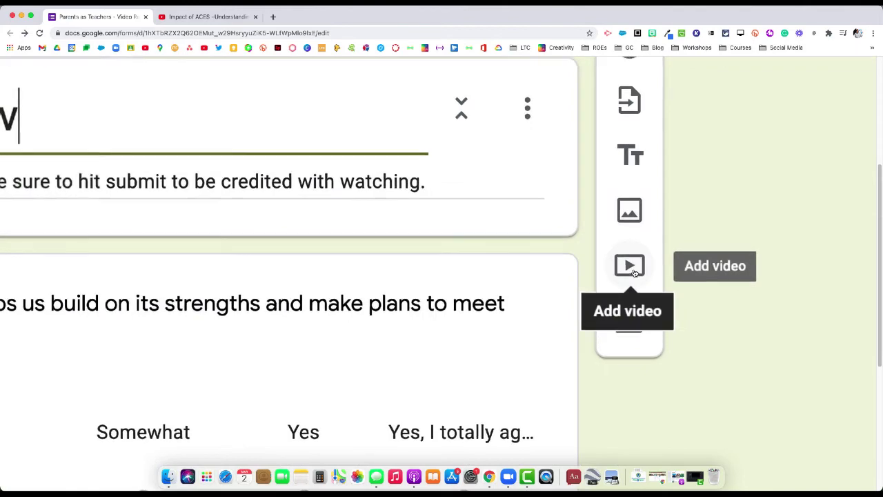
scroll(633, 273, down, 5)
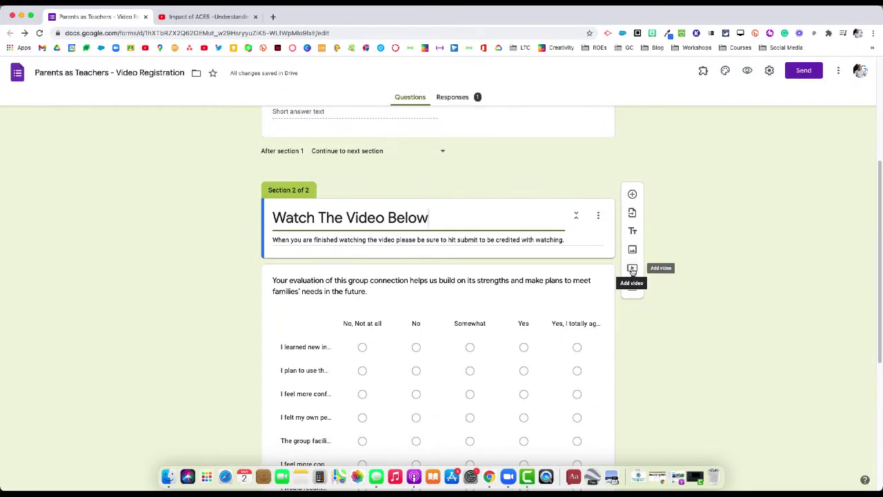
click(633, 268)
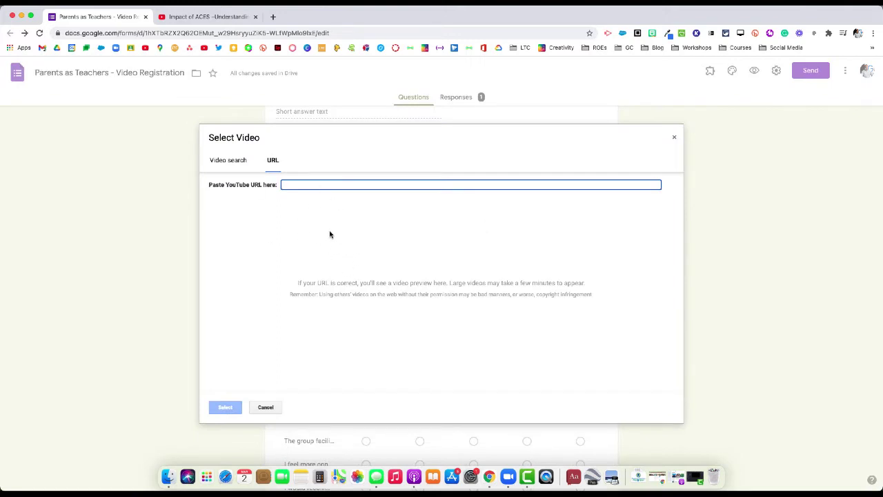
click(234, 163)
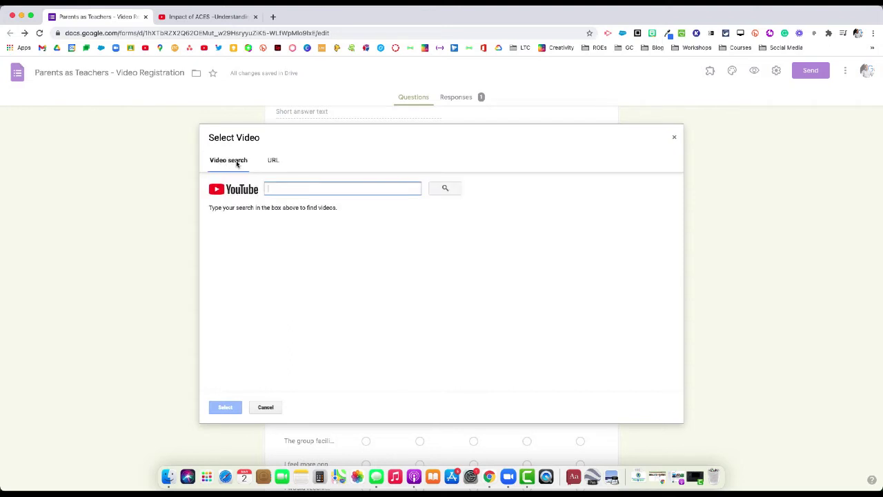
click(274, 164)
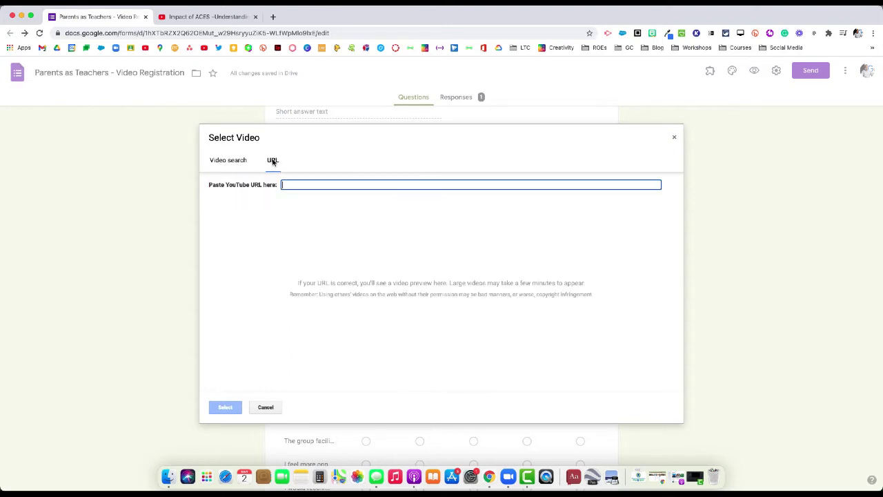
Step: On the Impact of ACES YouTube video, copy the link from its Share dialog
click(204, 19)
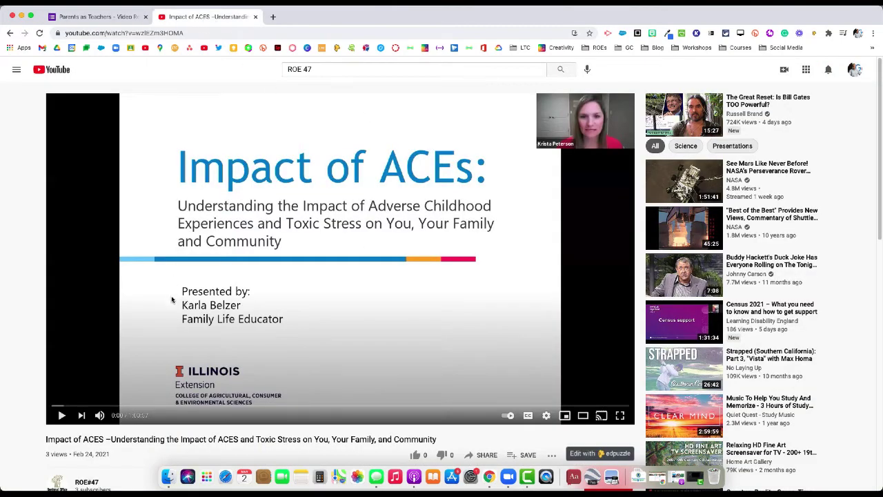
scroll(170, 310, down, 1)
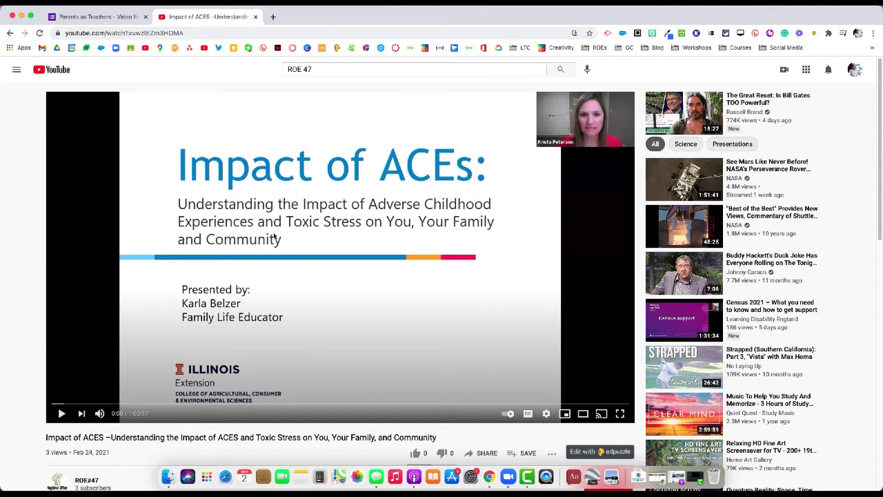
scroll(414, 306, down, 3)
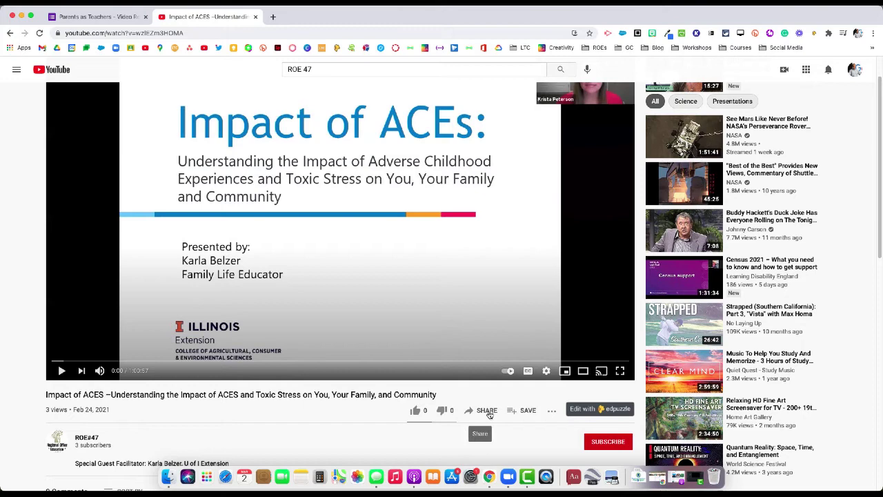
click(483, 411)
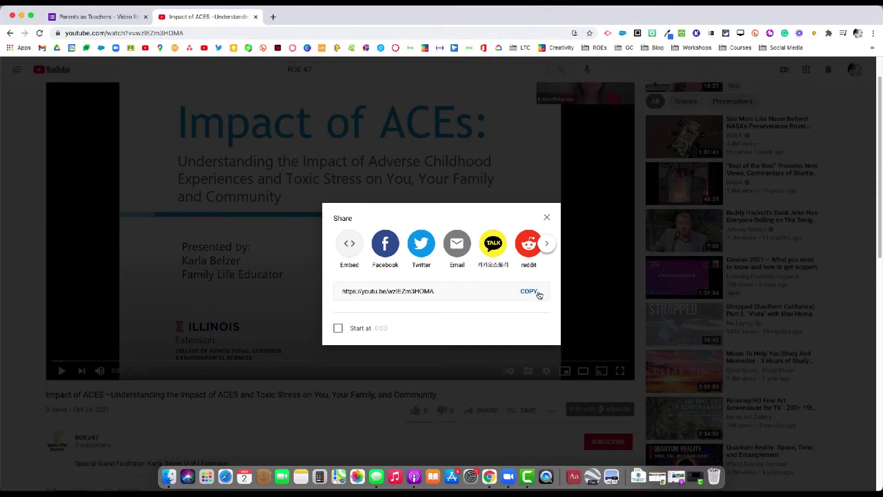
click(527, 292)
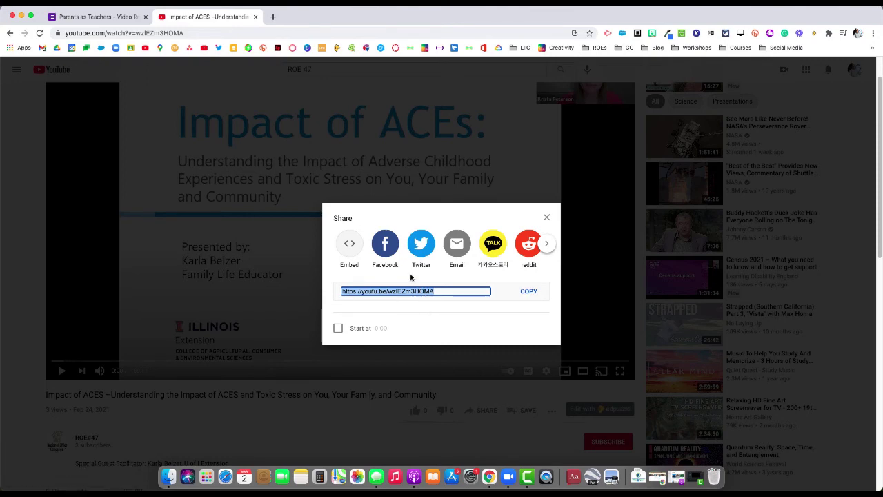
Step: Paste the copied YouTube link into the URL field and insert the Impact of ACES video
click(106, 18)
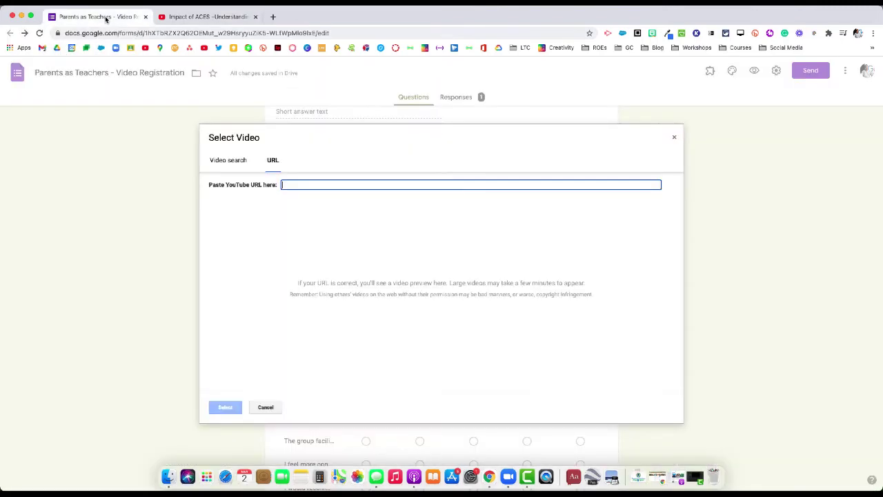
right_click(289, 186)
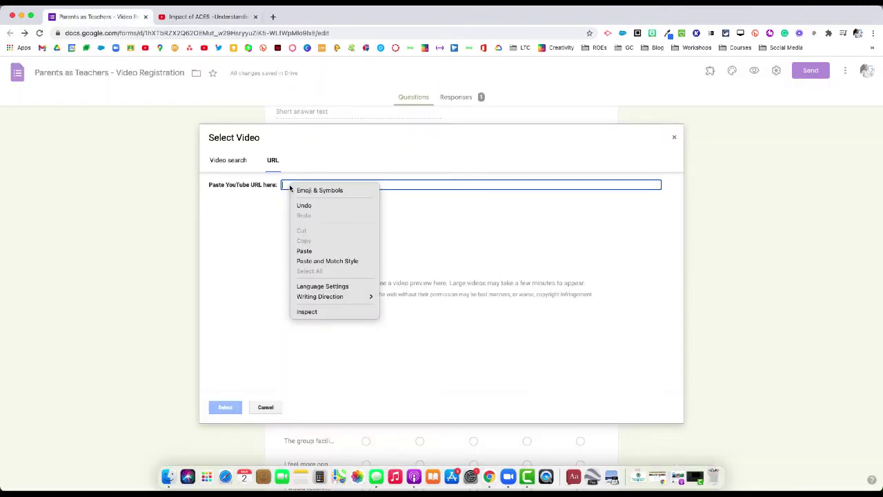
click(317, 251)
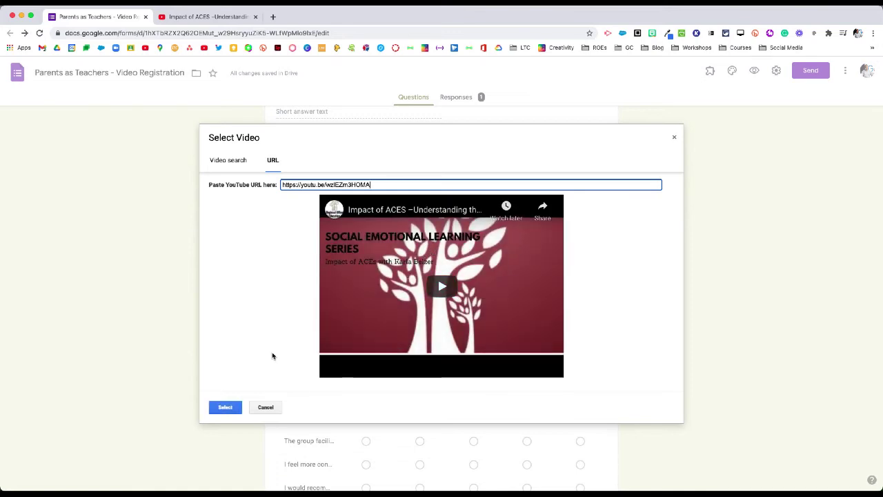
click(231, 408)
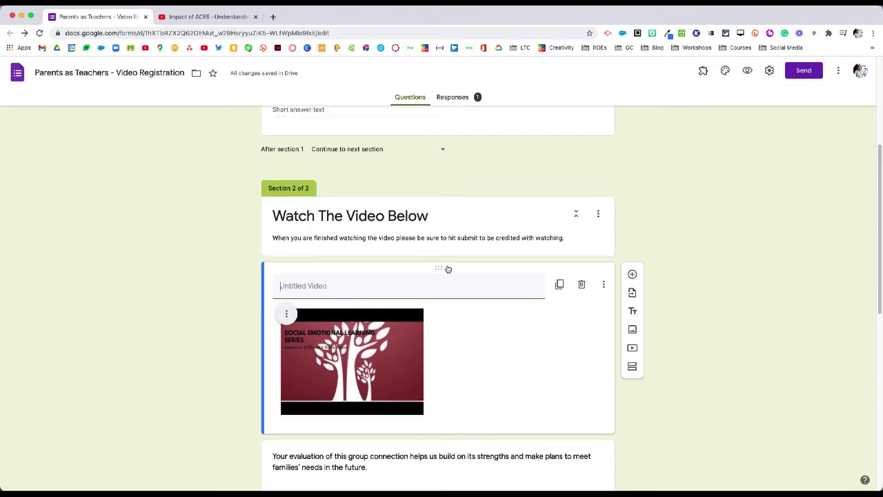
Step: Title the new embedded video item 'Video'
scroll(448, 265, down, 5)
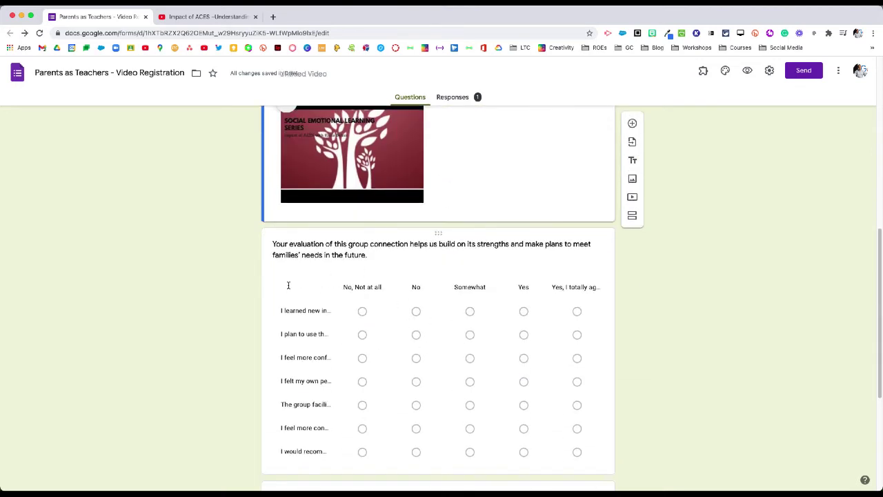
click(288, 285)
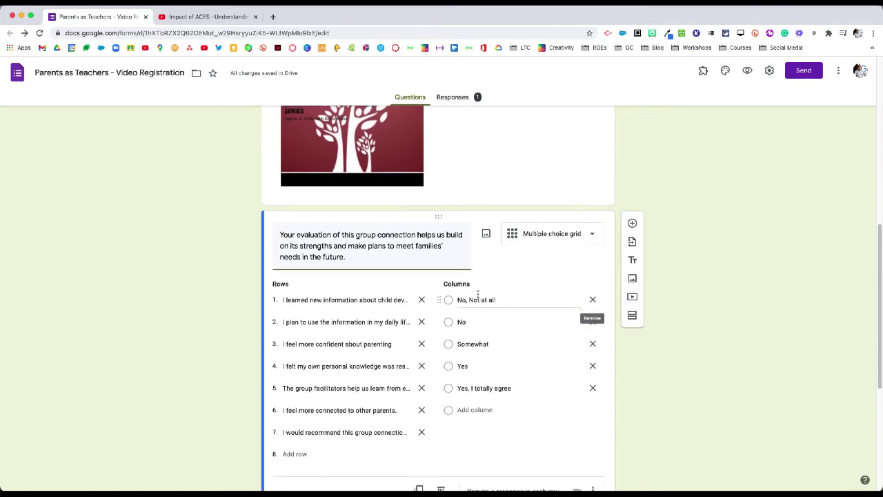
scroll(469, 292, down, 3)
scroll(344, 351, up, 6)
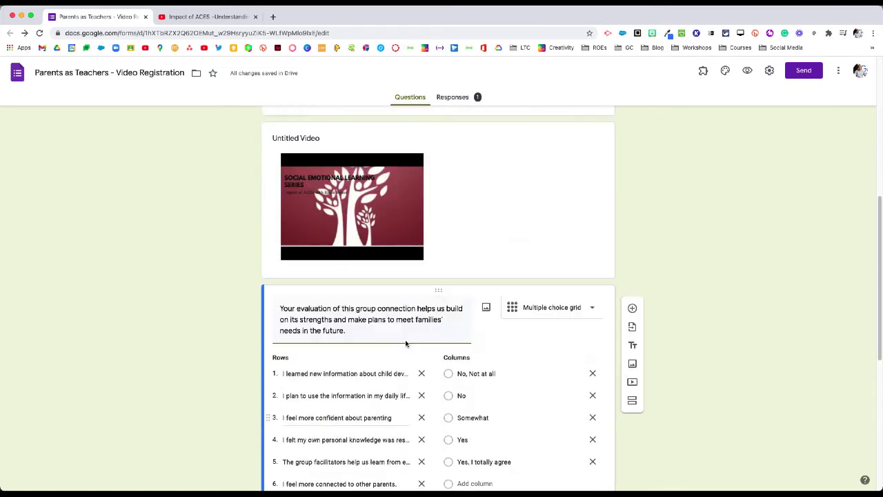
triple_click(319, 180)
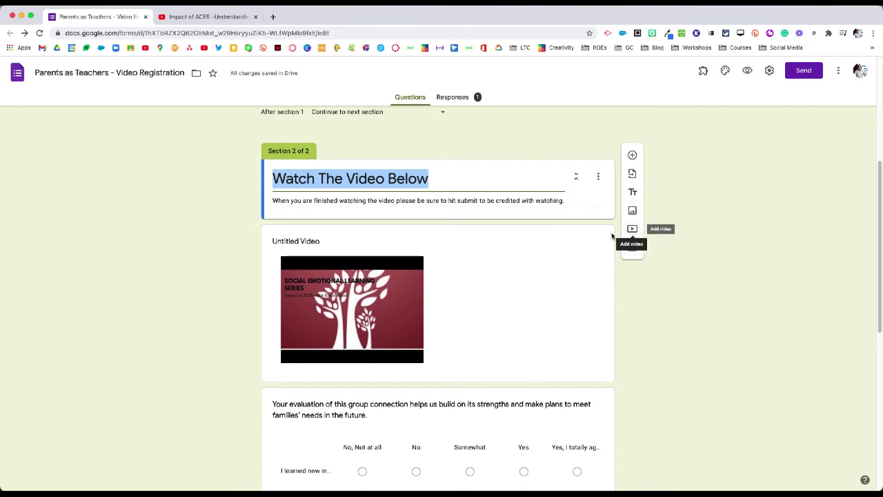
click(481, 292)
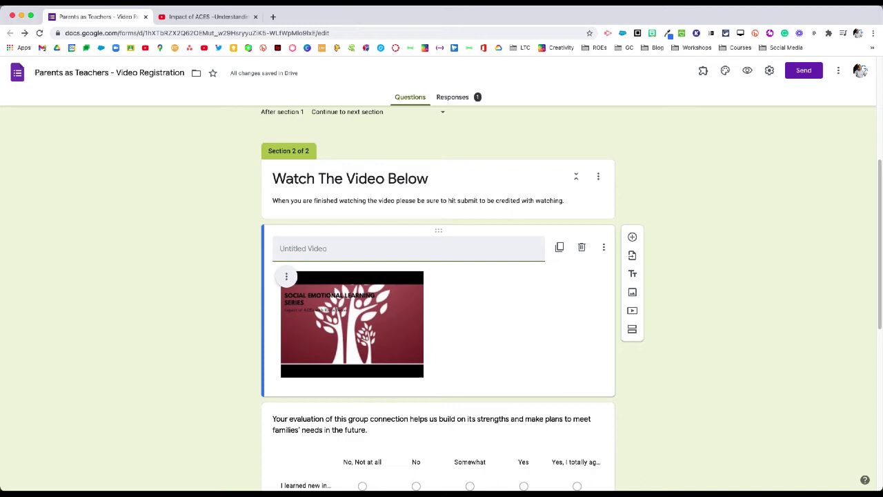
text(Video)
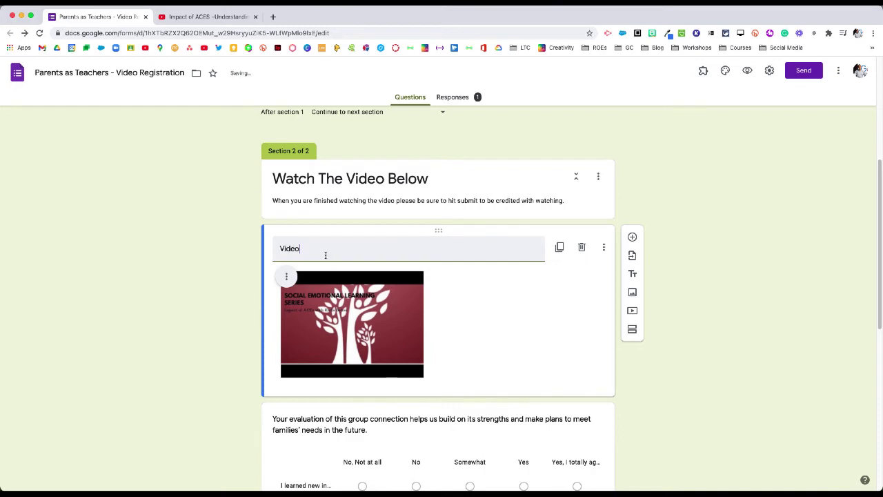
Step: Centre the embedded video and drag its corner to enlarge it
click(287, 279)
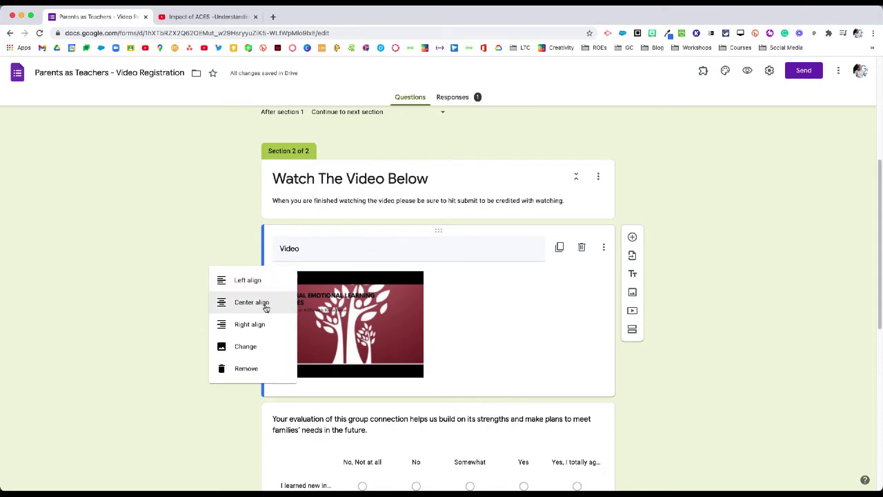
click(265, 305)
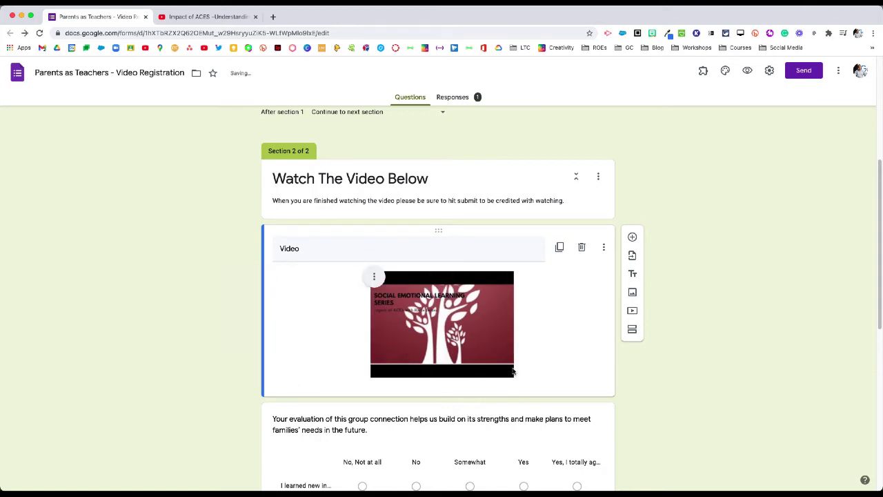
click(500, 358)
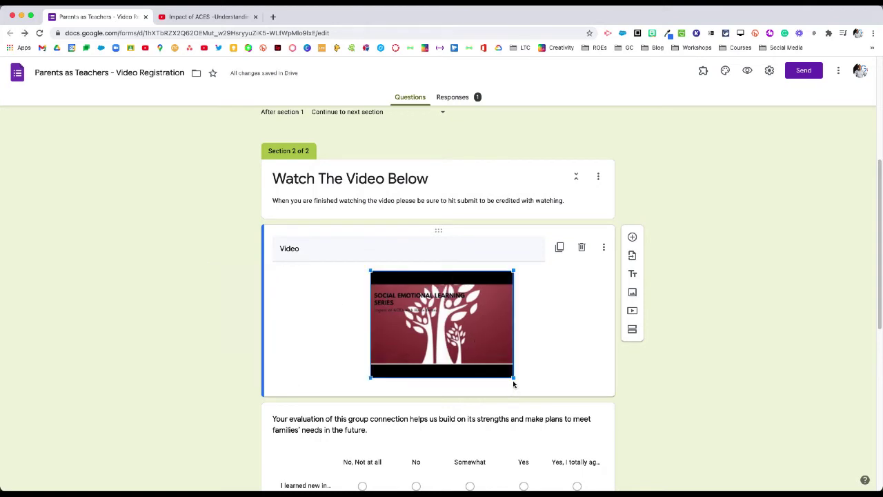
drag(513, 378, 562, 422)
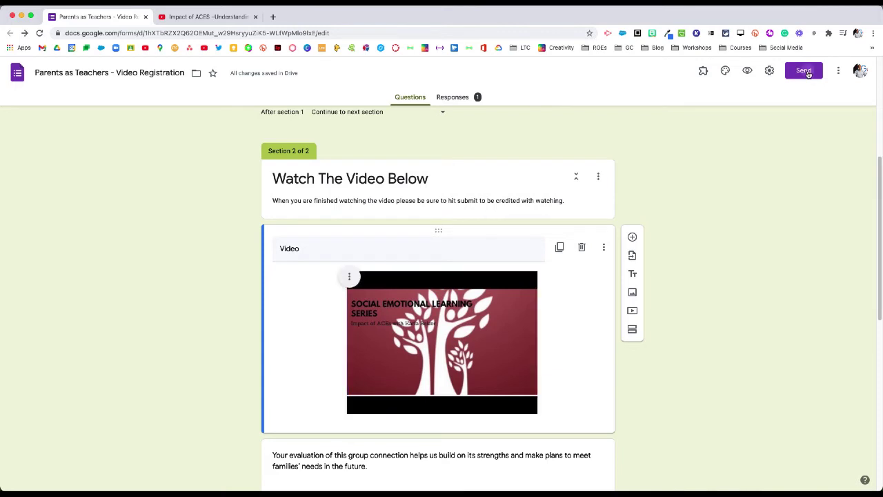
Step: Copy the form's respondent link from the Send dialog and open a new browser tab
click(808, 74)
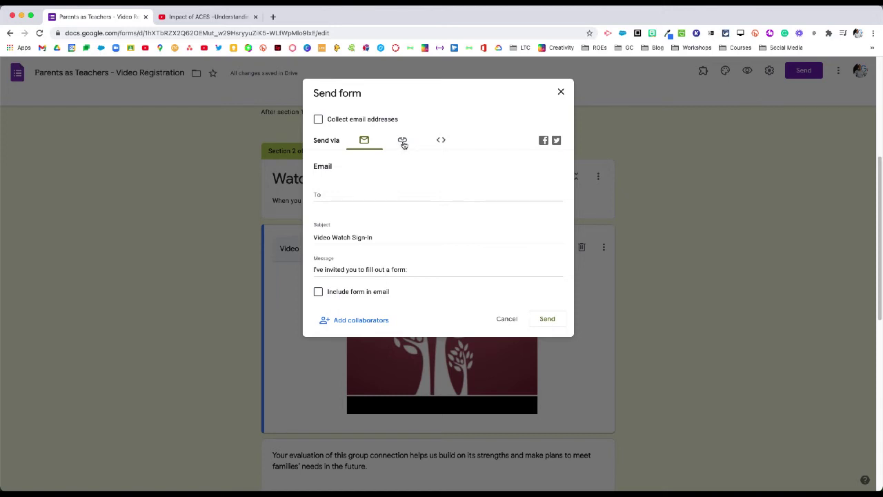
scroll(403, 143, up, 5)
scroll(404, 144, down, 5)
click(403, 141)
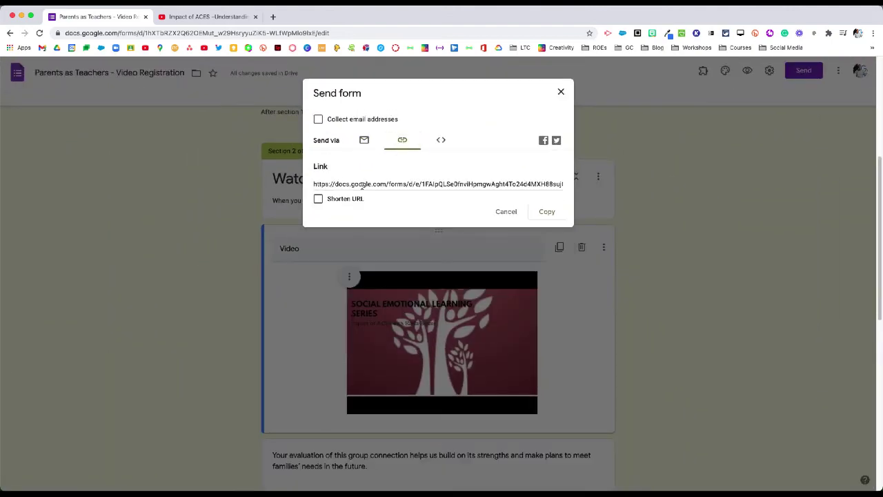
click(556, 215)
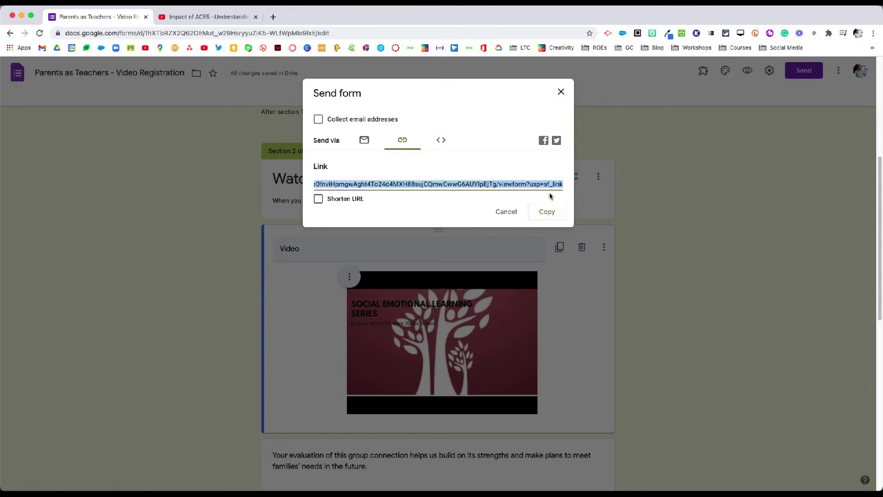
click(274, 17)
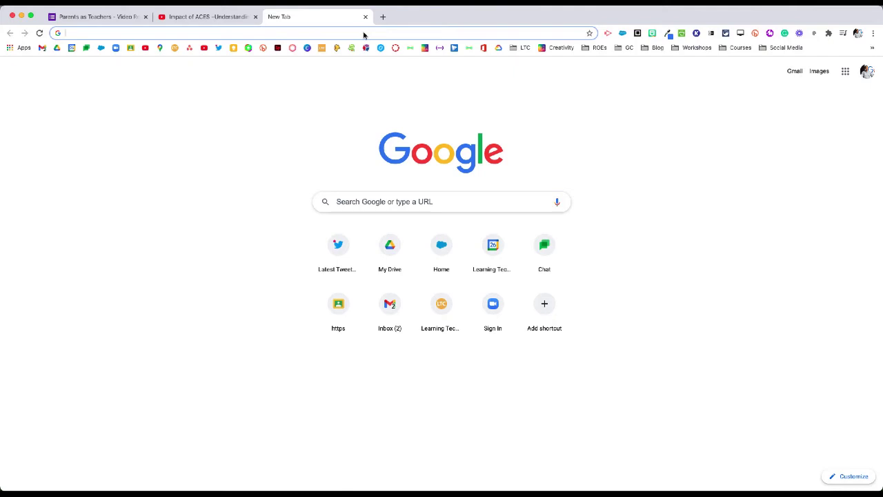
Step: Paste the copied form link into the new tab's address bar and load the form
click(364, 34)
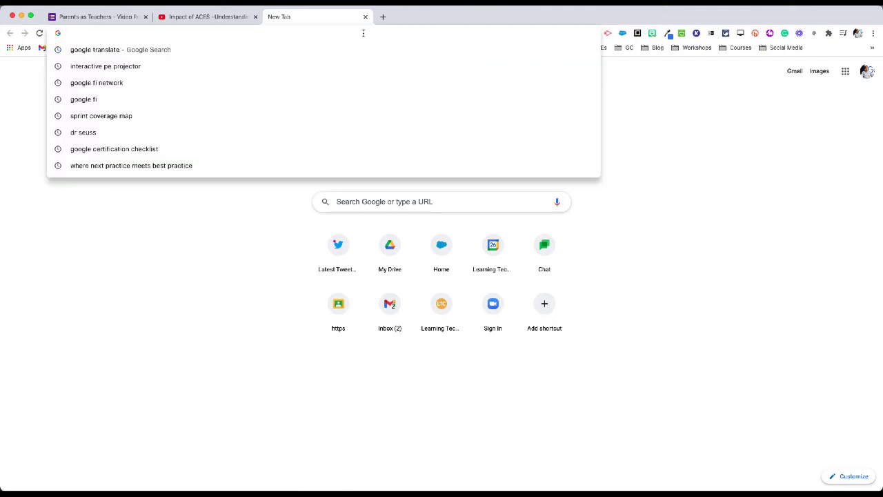
right_click(364, 33)
click(392, 89)
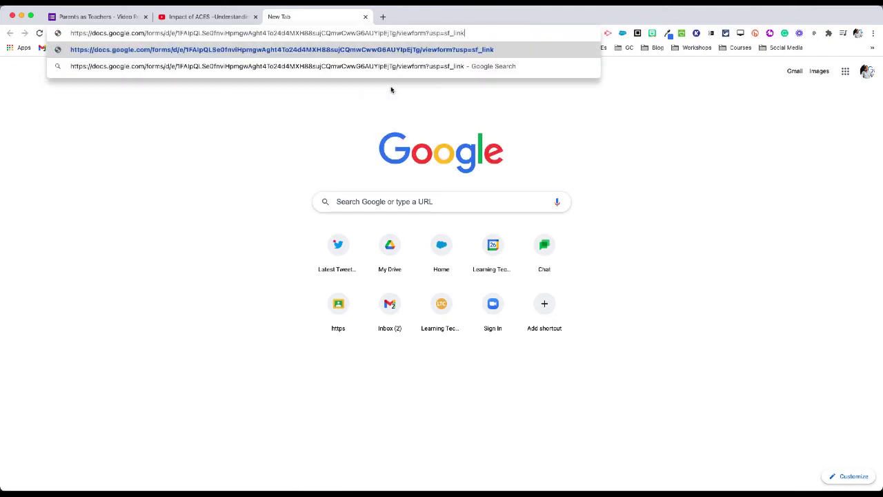
key(Return)
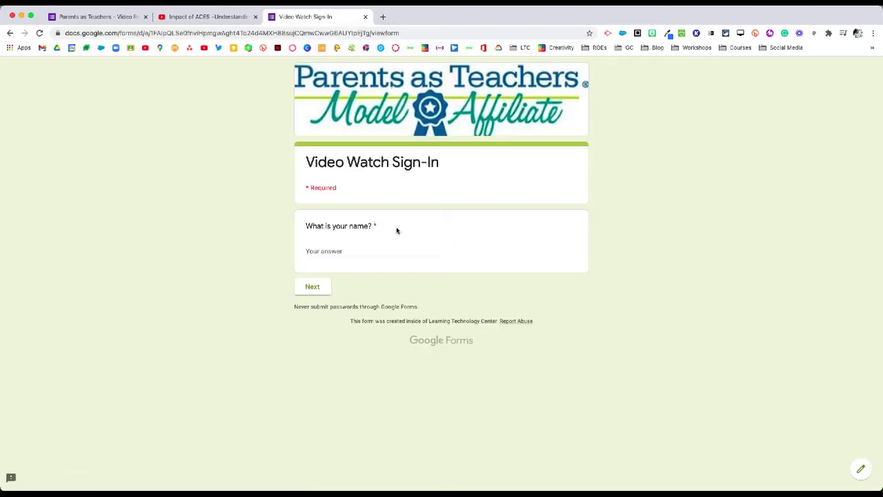
Step: Enter a respondent name, play and pause the video, and submit the test response
click(330, 251)
text(Ben Sondgeroth)
click(314, 289)
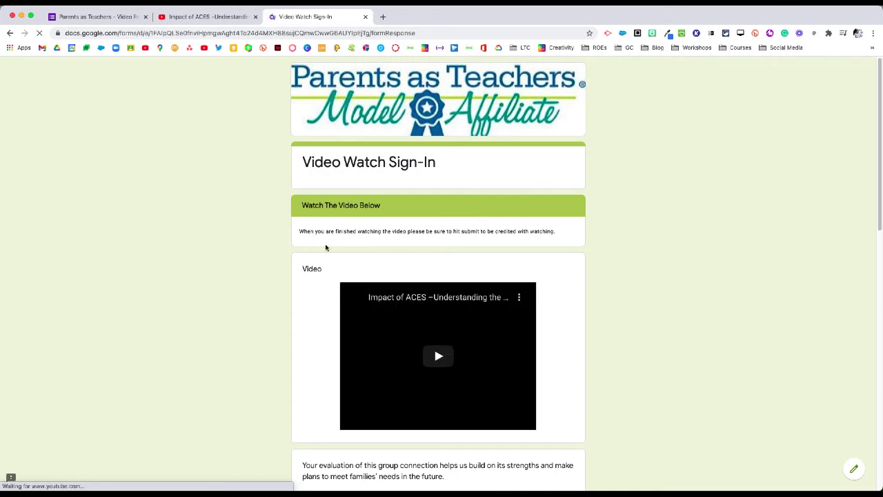
scroll(324, 297, down, 3)
click(439, 262)
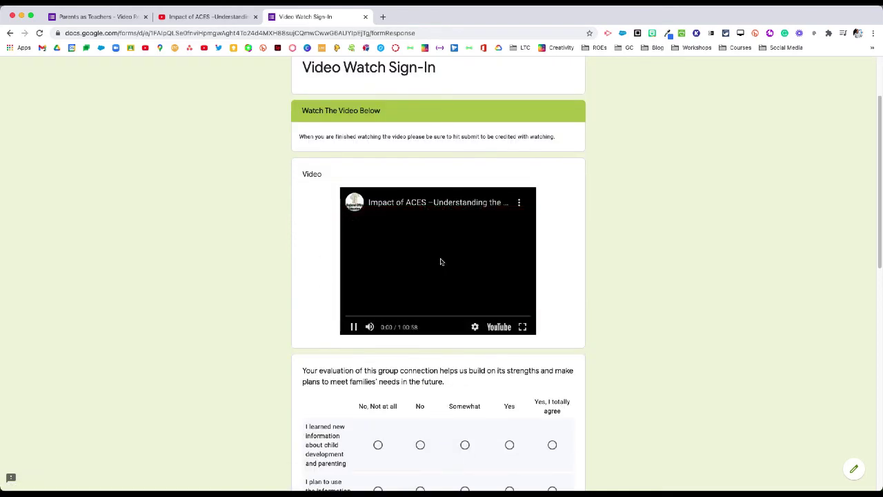
click(354, 327)
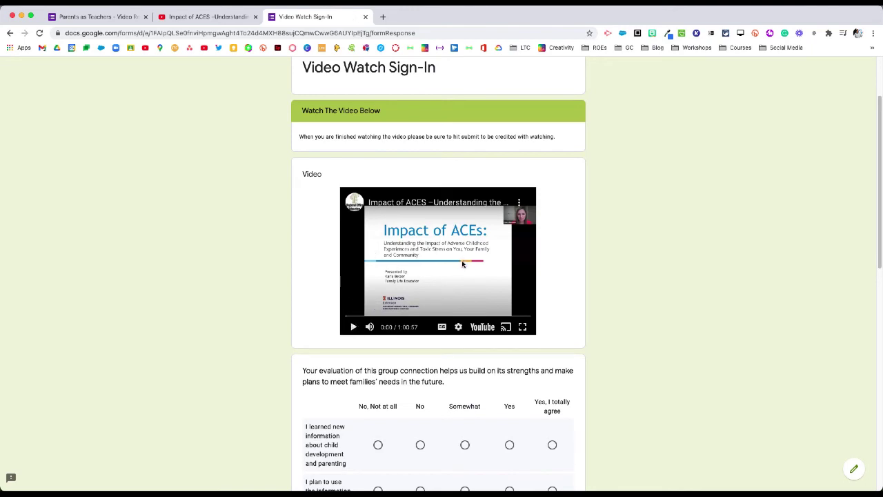
scroll(462, 263, down, 6)
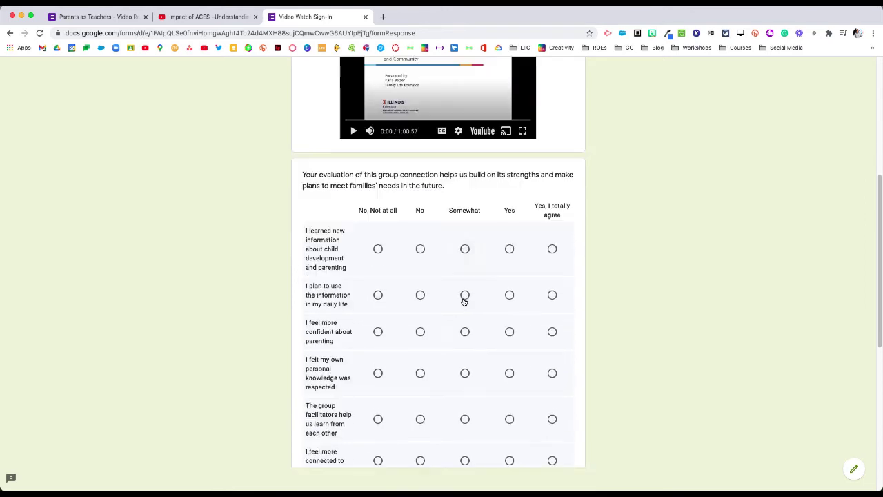
scroll(432, 286, down, 8)
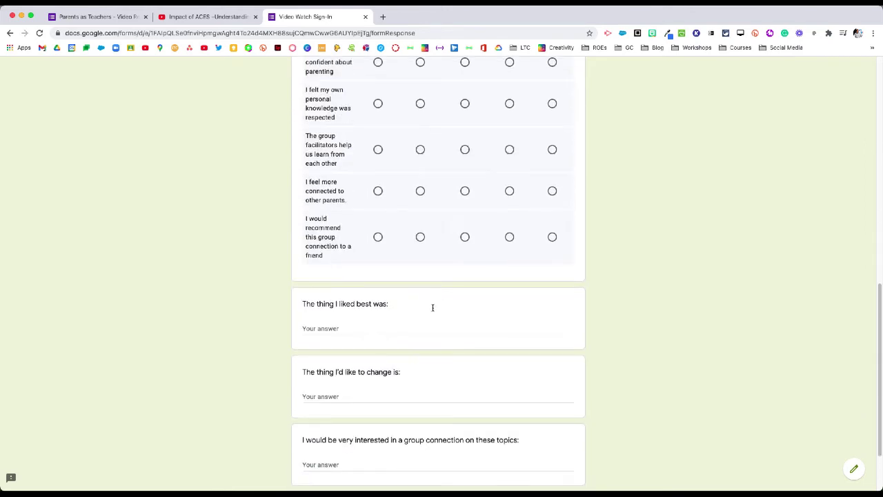
scroll(433, 307, down, 3)
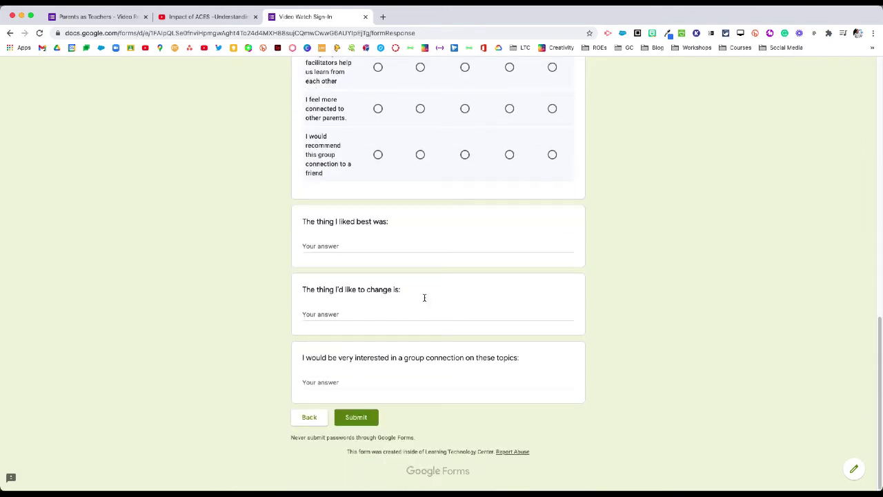
click(358, 417)
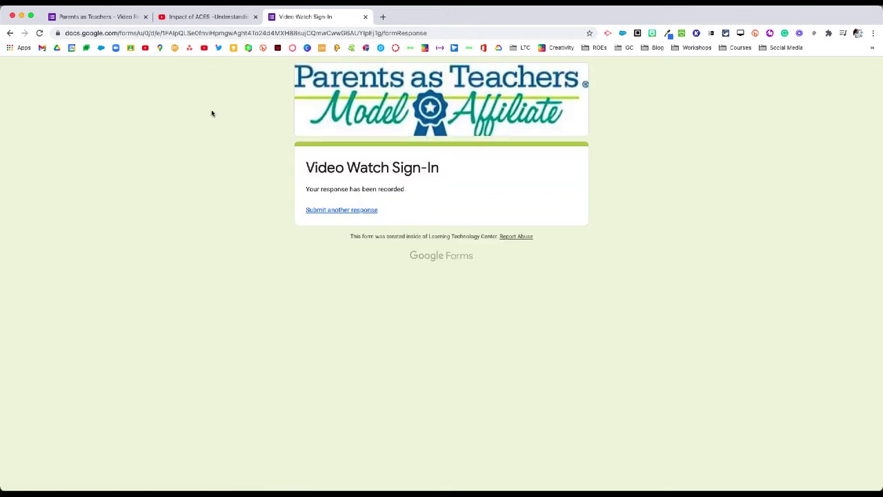
Step: Close the Send dialog in the editor and review the Responses summary showing 2 responses
click(96, 18)
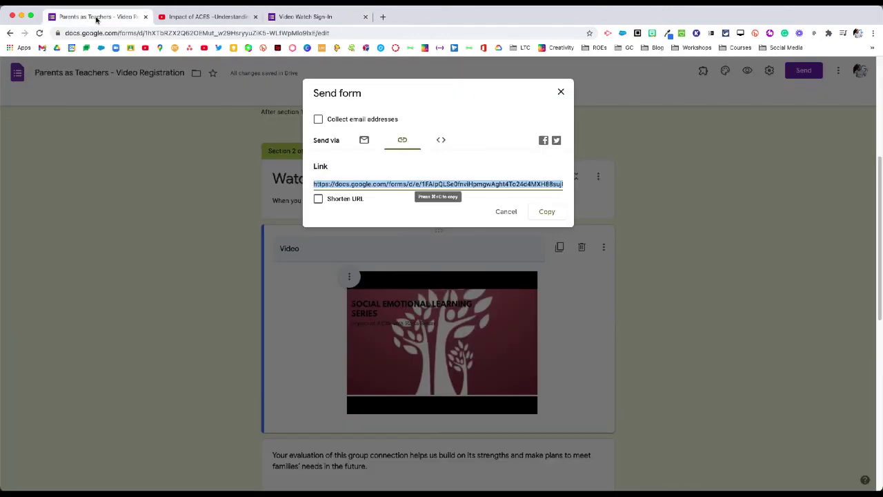
click(509, 212)
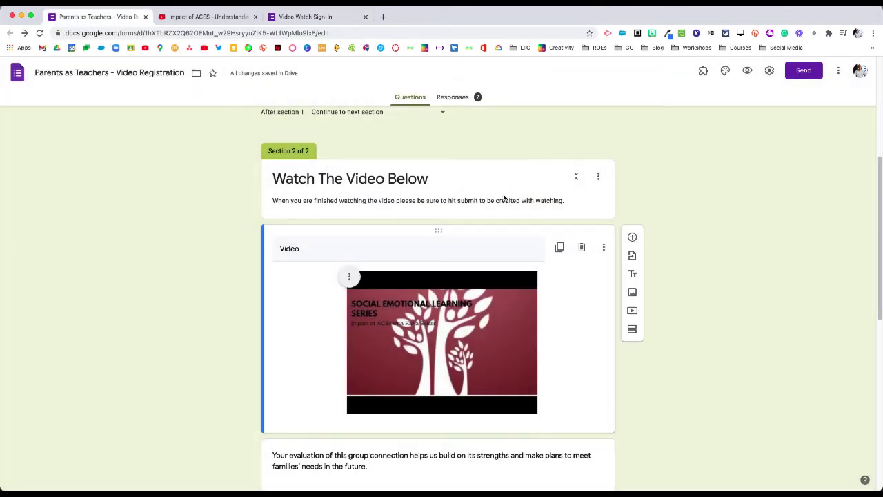
click(466, 99)
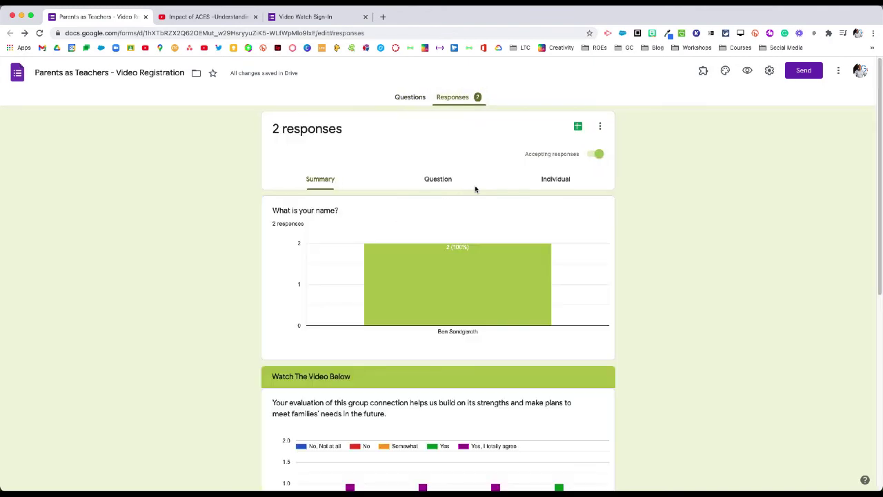
scroll(606, 279, down, 2)
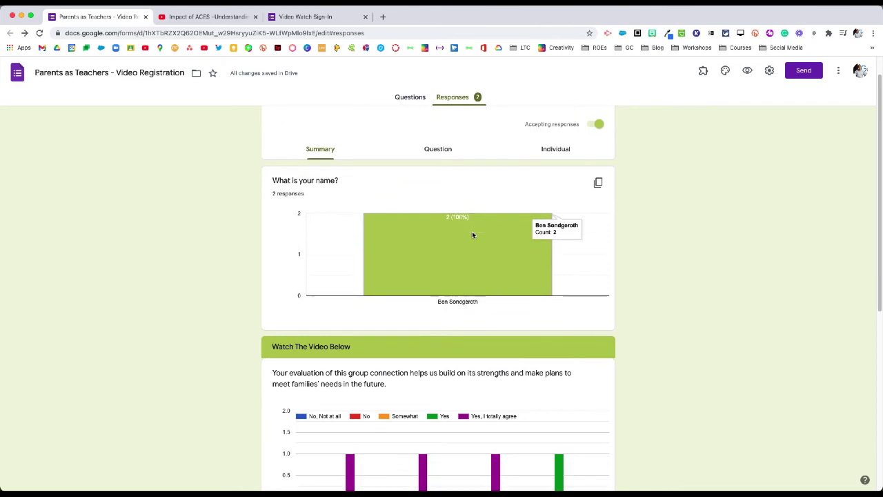
scroll(461, 351, down, 3)
scroll(461, 351, down, 3)
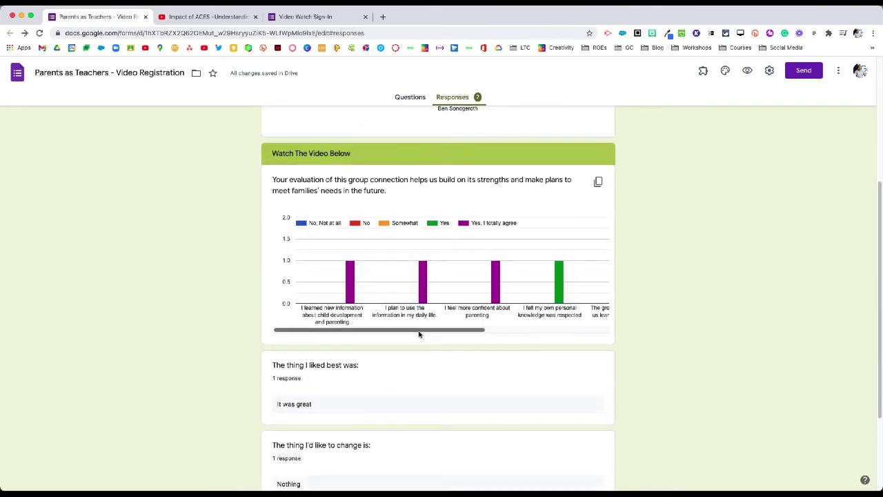
drag(418, 331, 388, 339)
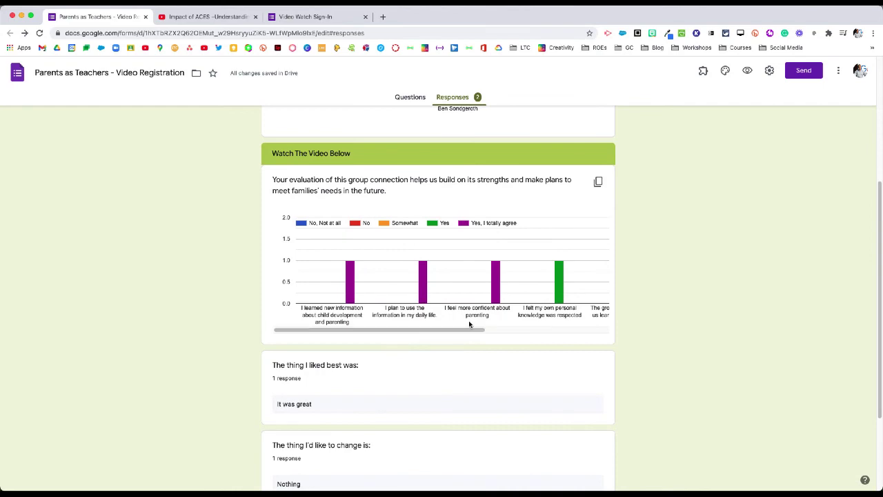
scroll(520, 356, down, 1)
scroll(520, 352, down, 3)
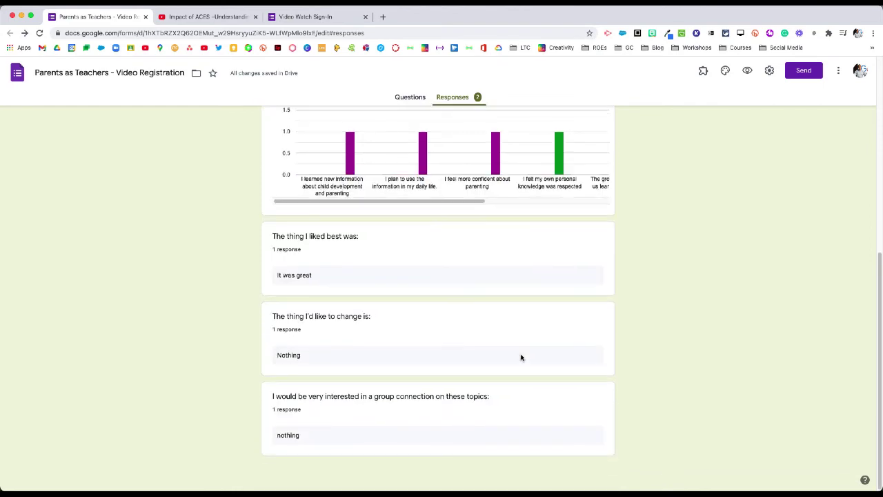
scroll(521, 358, up, 10)
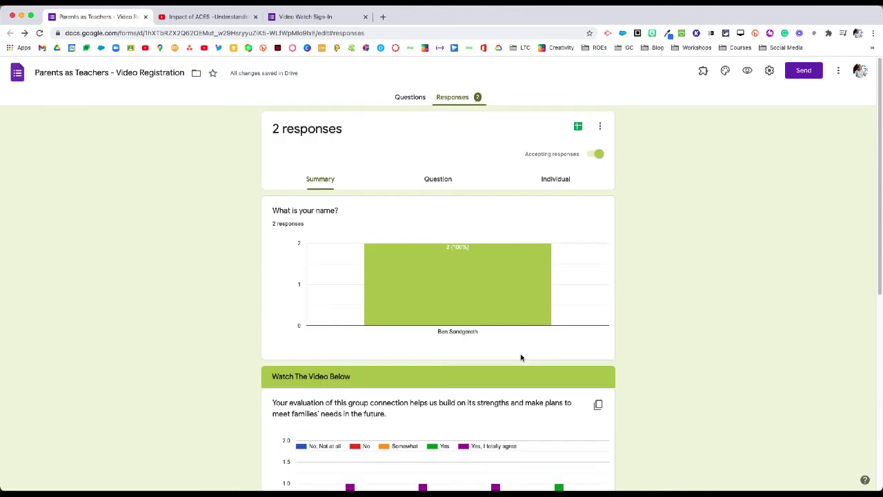
Step: Switch Responses to the Individual view and look through response 1 of 2
click(554, 180)
scroll(438, 310, down, 2)
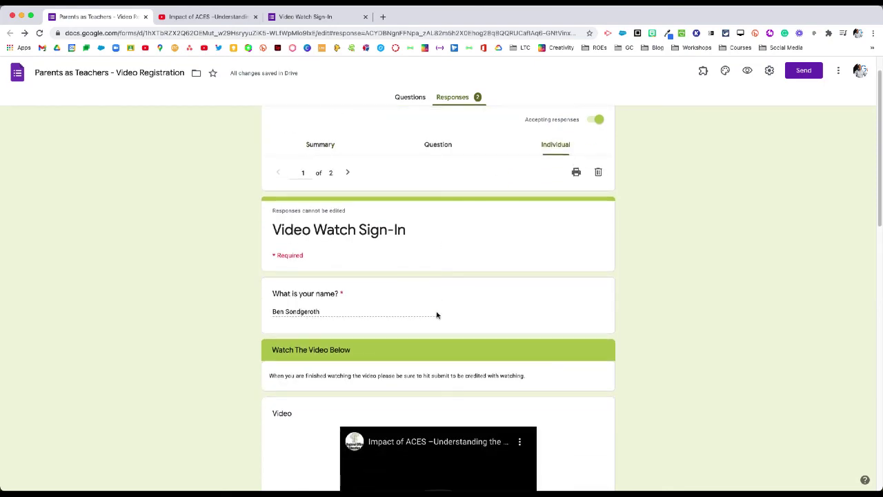
scroll(426, 306, down, 10)
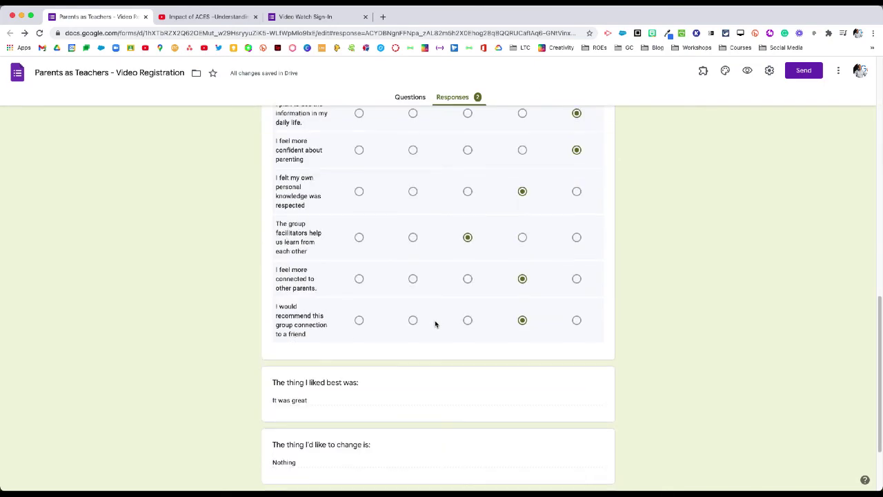
scroll(434, 323, up, 1)
scroll(434, 323, up, 3)
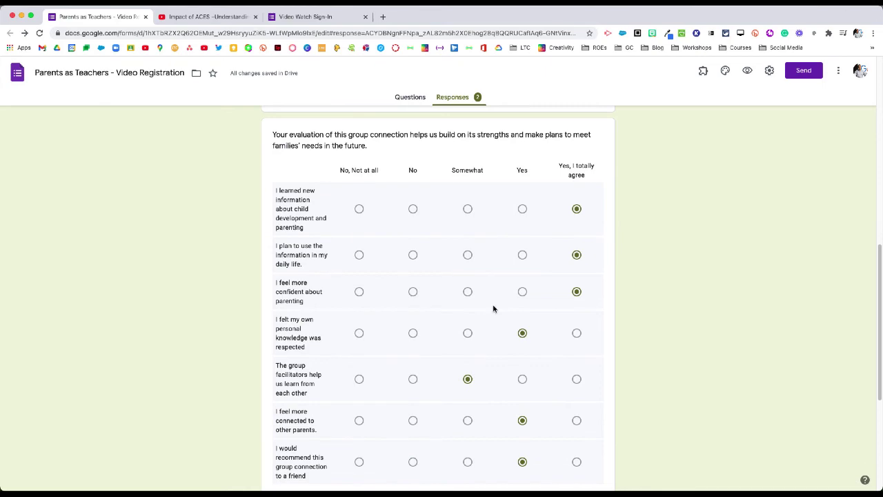
scroll(493, 306, up, 1)
scroll(494, 306, up, 7)
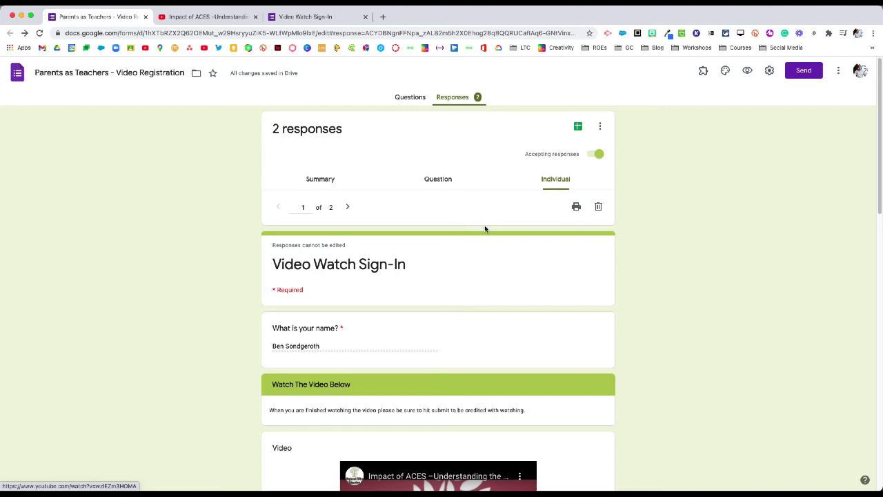
Step: Start linking the form's responses to a new spreadsheet from the Responses tab
click(578, 128)
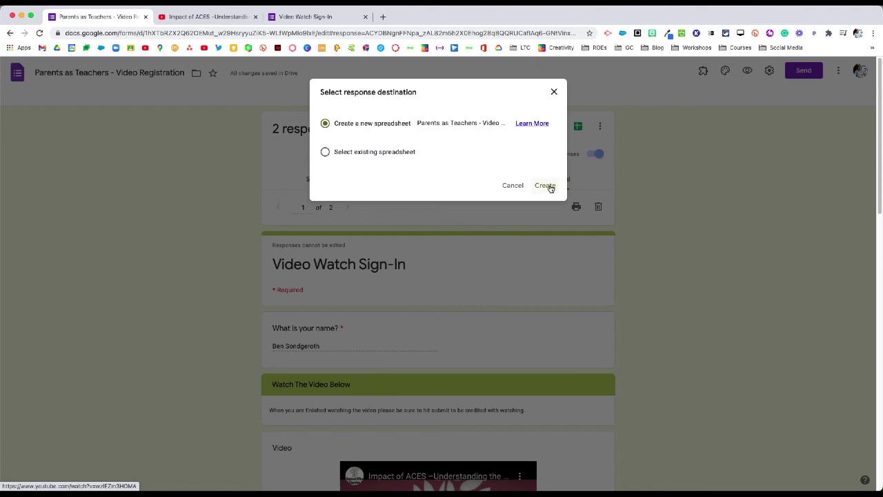
Step: Create the 'Parents as Teachers - Video Registration (Responses)' spreadsheet as the response destination
click(545, 186)
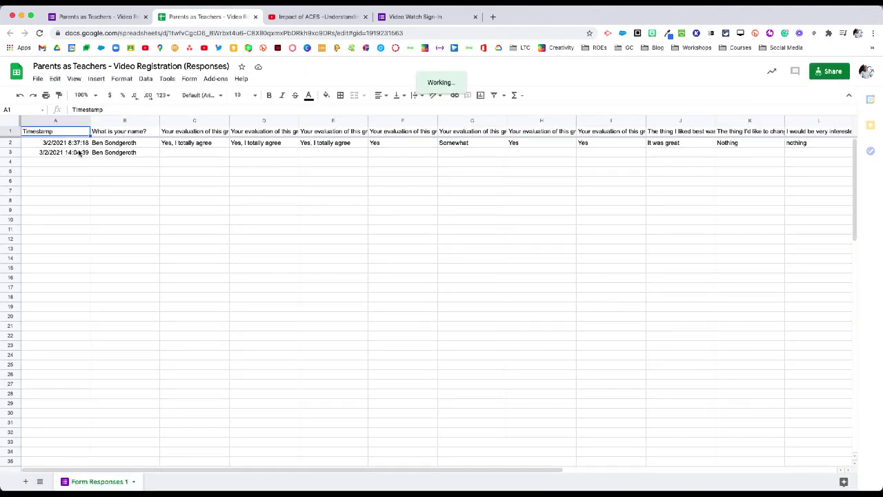
click(116, 17)
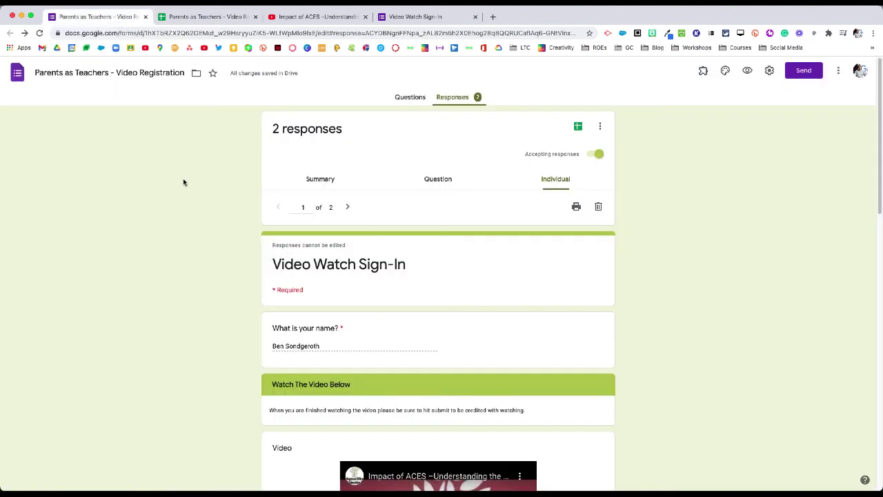